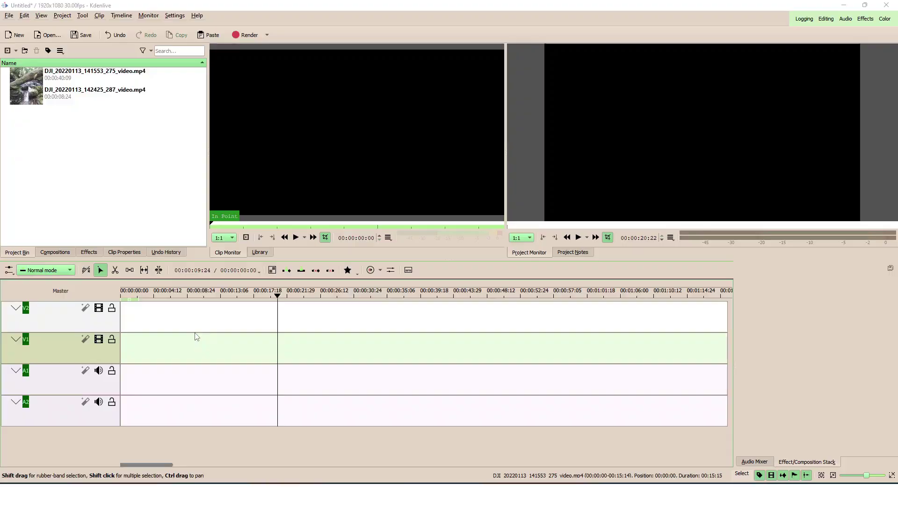
Drag DJI_20220113_141553_275_video.mp4 from the Project Bin to the start of track V1
left_click_drag(29, 83, 177, 382)
Ungroup the clip, delete its A1 audio, and trim the V1 video to about 14 seconds
right_click(178, 382)
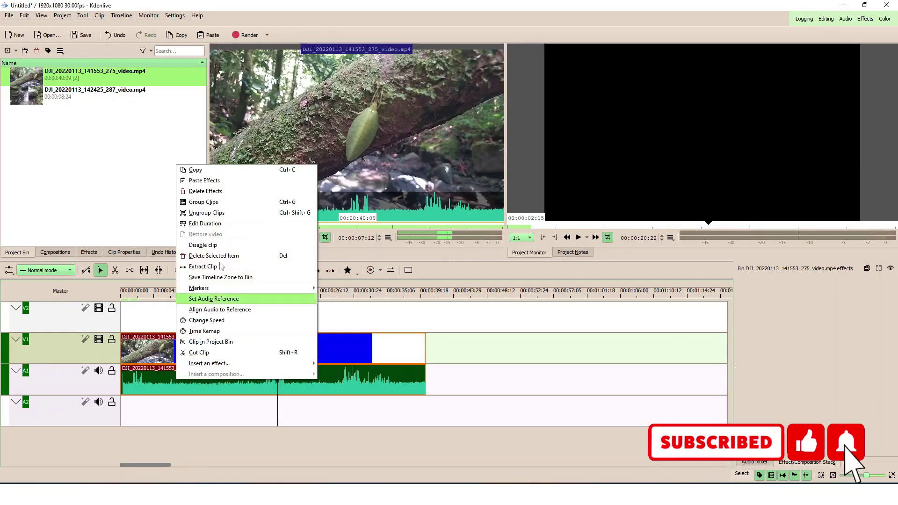
left_click(242, 328)
left_click(268, 373)
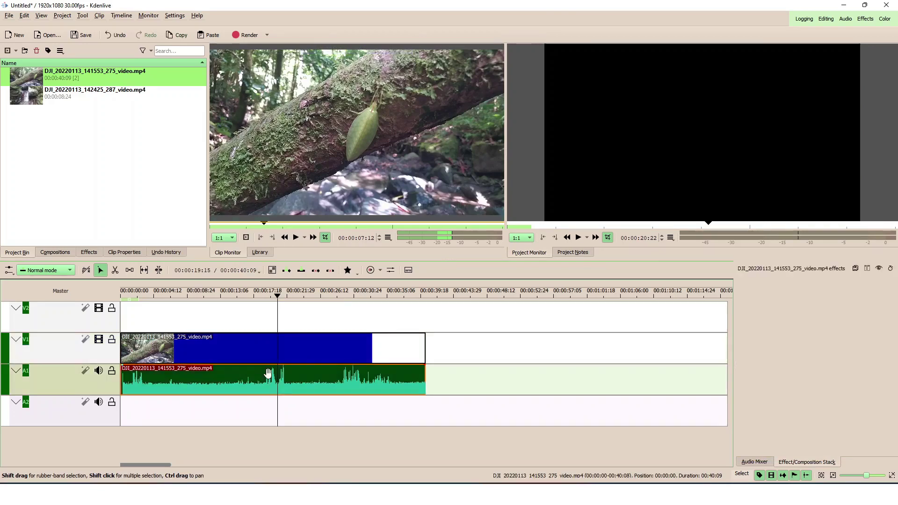
key("Delete")
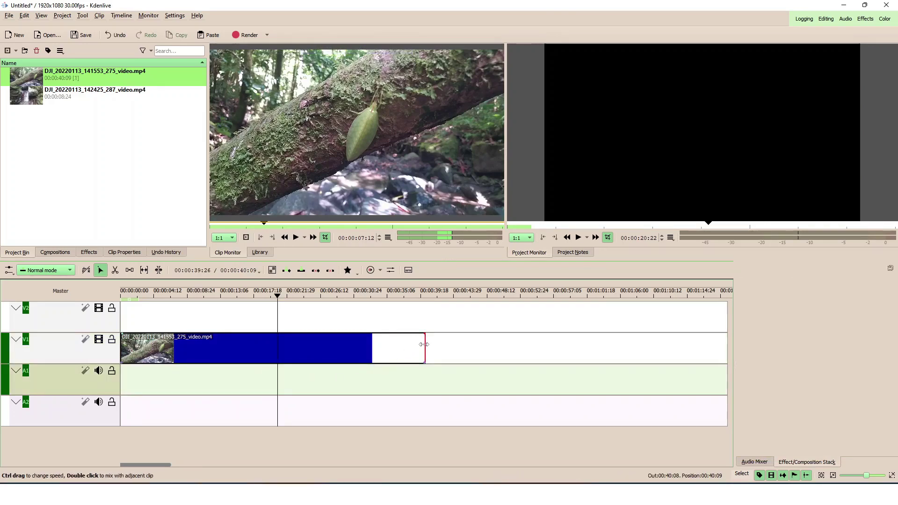
left_click_drag(423, 347, 184, 337)
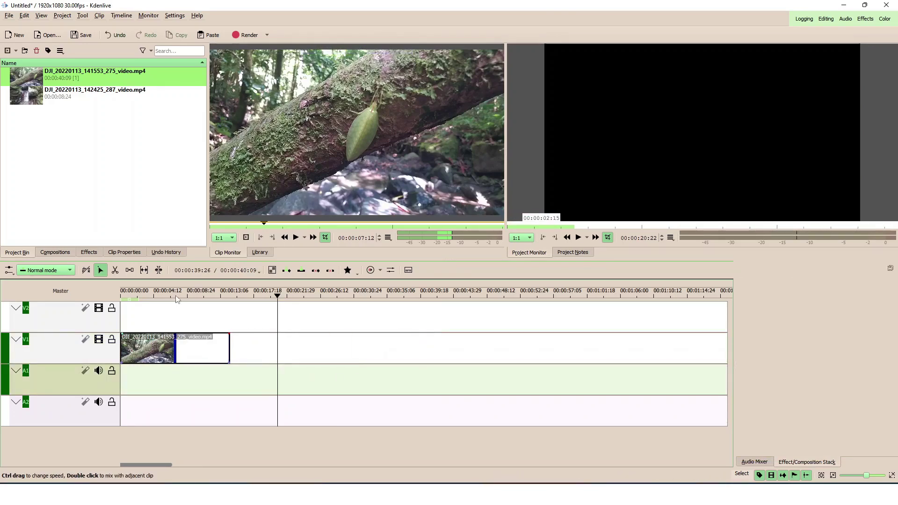
left_click(179, 348)
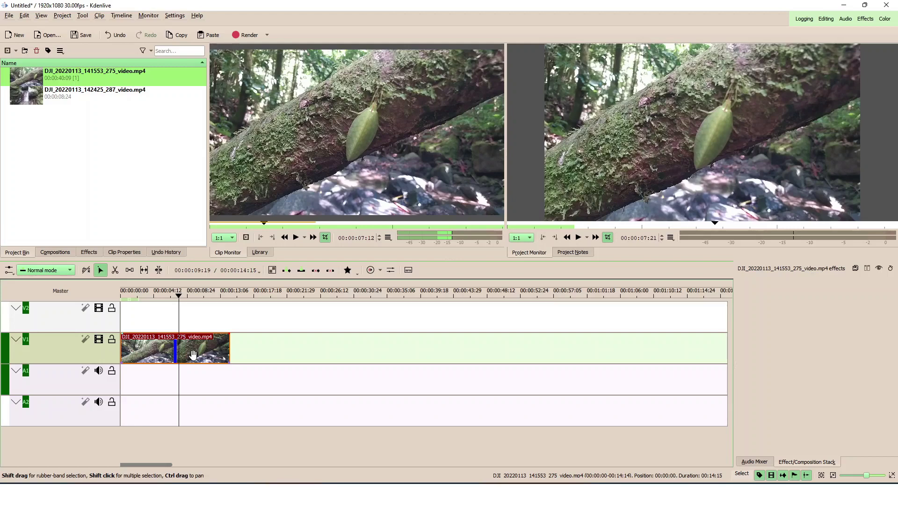
Add the Bézier Curves effect from Color and Image correction to the video clip
left_click(95, 255)
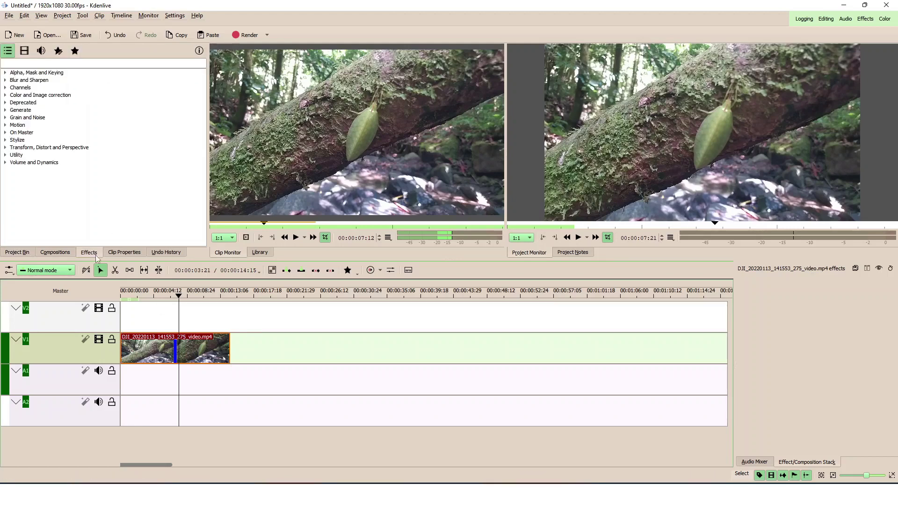
left_click(25, 52)
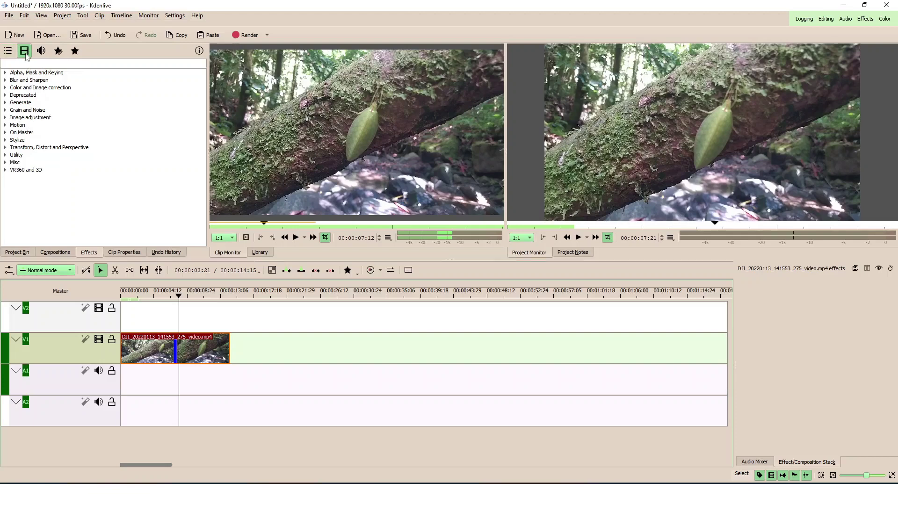
double_click(30, 89)
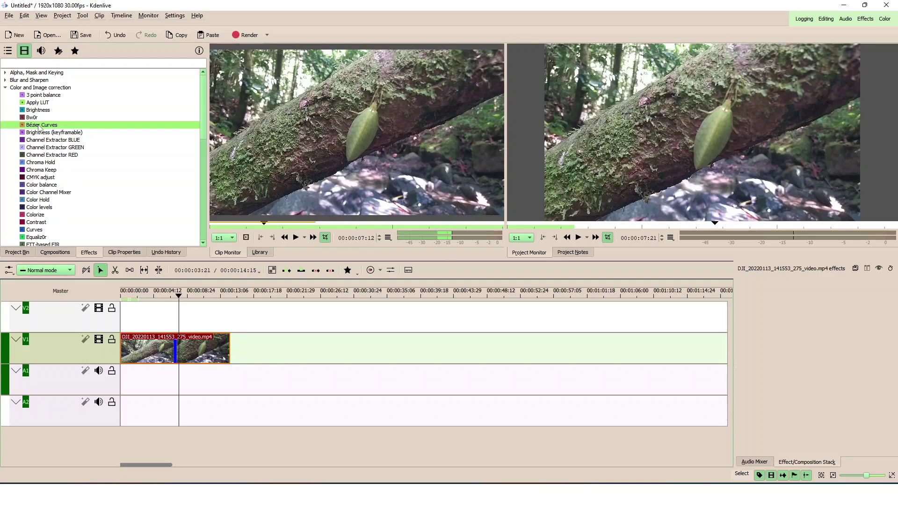
left_click_drag(39, 126, 186, 354)
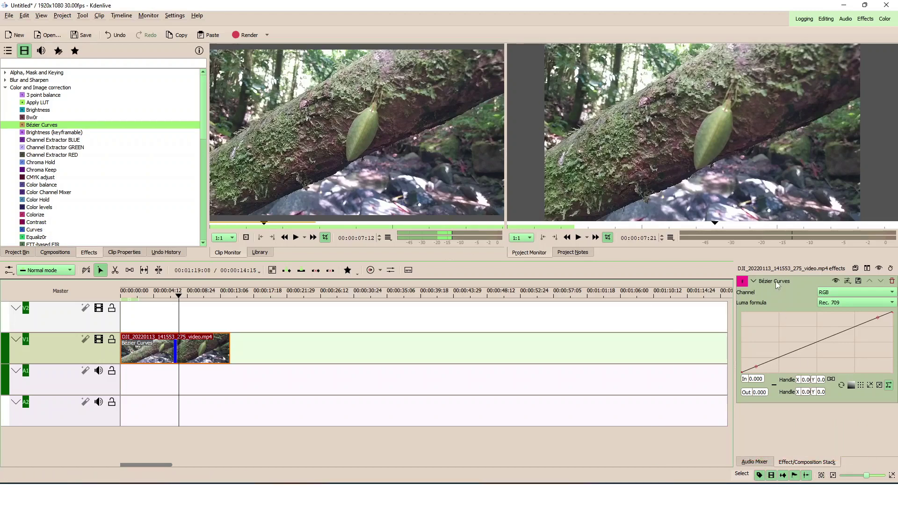
Bend the curve into an S-shape, darkening shadows and brightening highlights, and compare before/after
left_click_drag(756, 366, 821, 368)
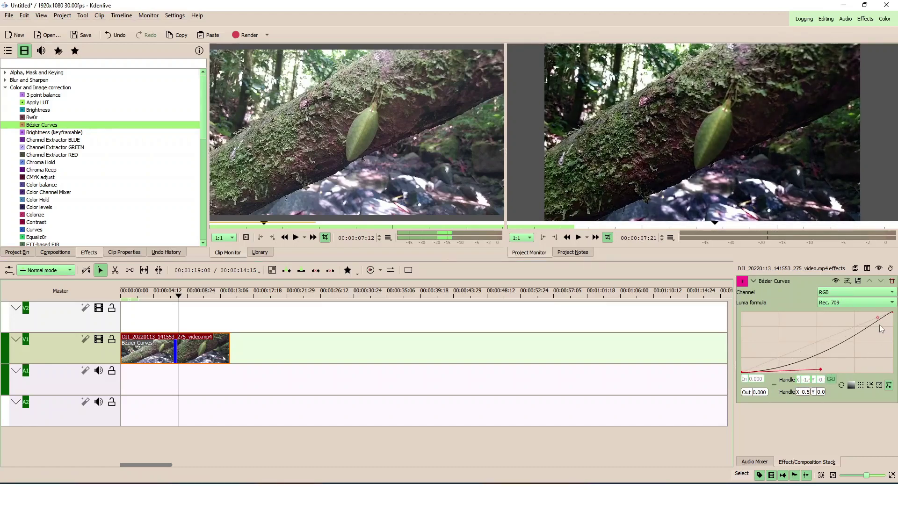
left_click_drag(877, 317, 853, 318)
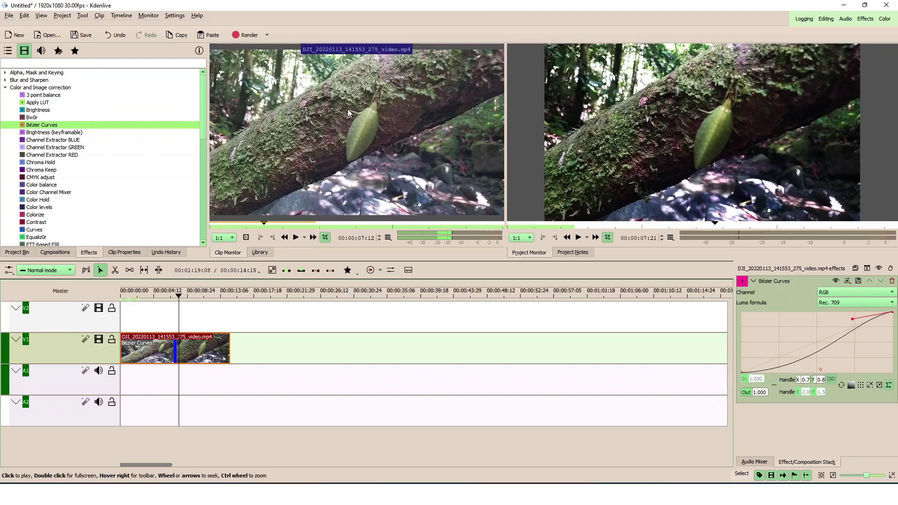
left_click(867, 269)
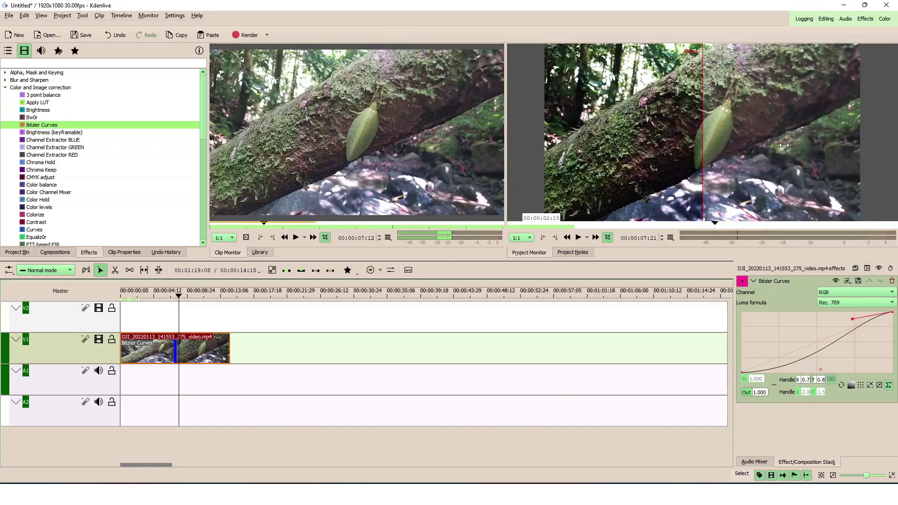
left_click_drag(703, 150, 711, 151)
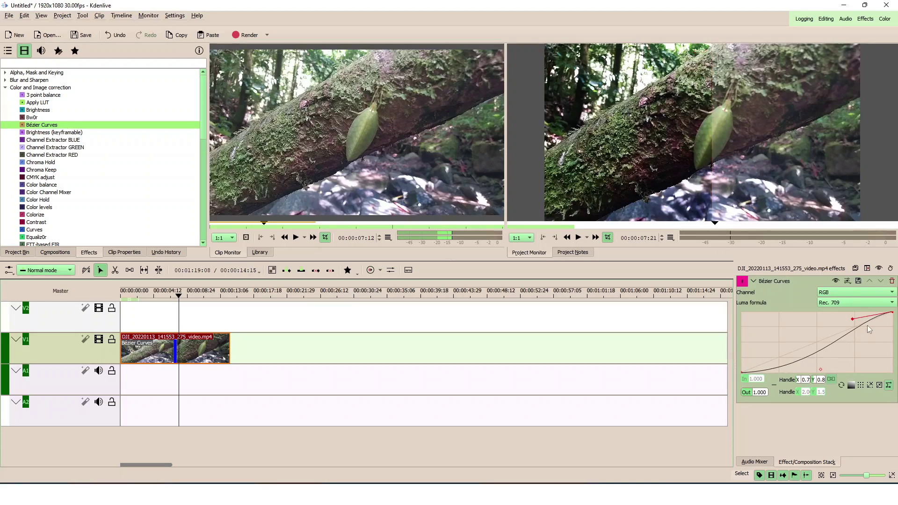
left_click(753, 281)
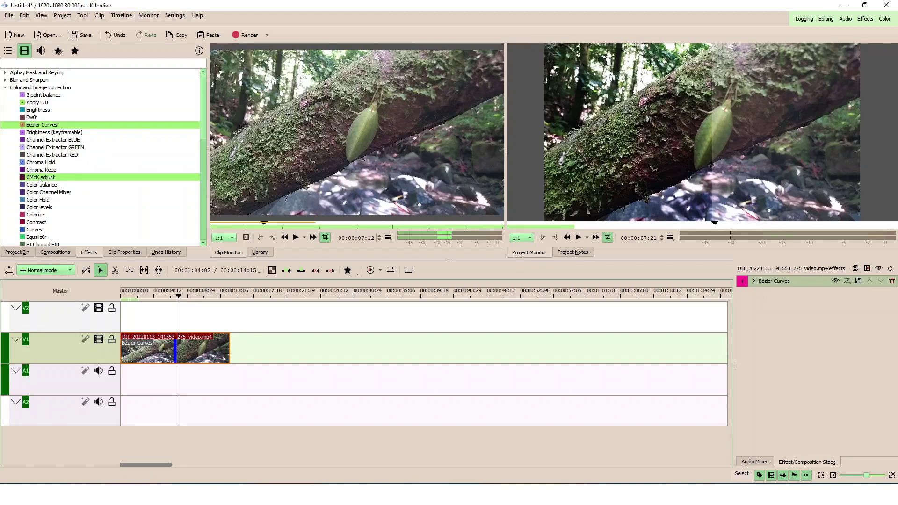
Add CMYK adjust with Reds -1.000, Yellows -0.246, Greens 1.000, Cyans 0.213, Blues -0.259, Magentas 0.174
left_click_drag(40, 181, 167, 349)
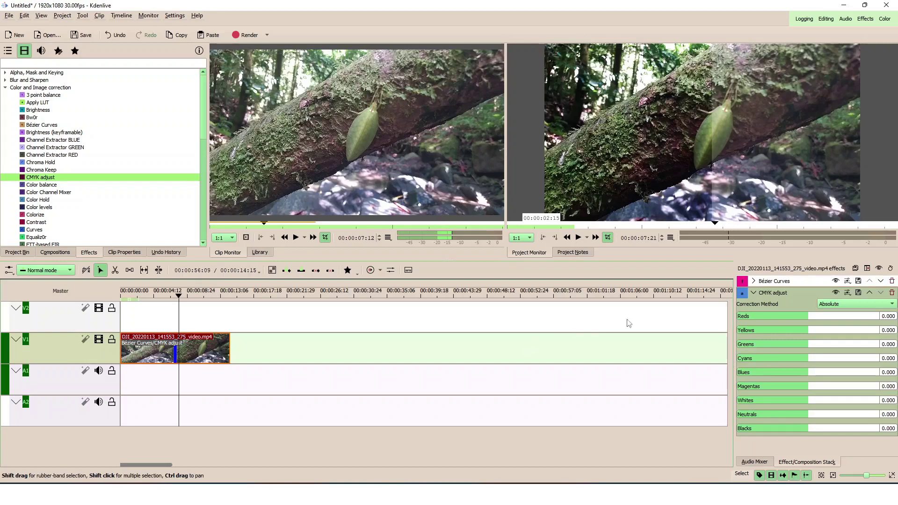
left_click_drag(795, 317, 714, 320)
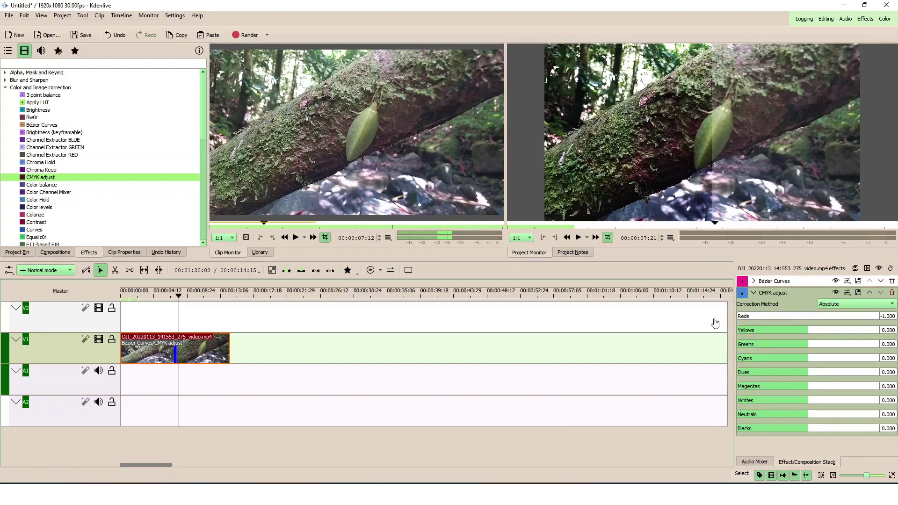
left_click(789, 333)
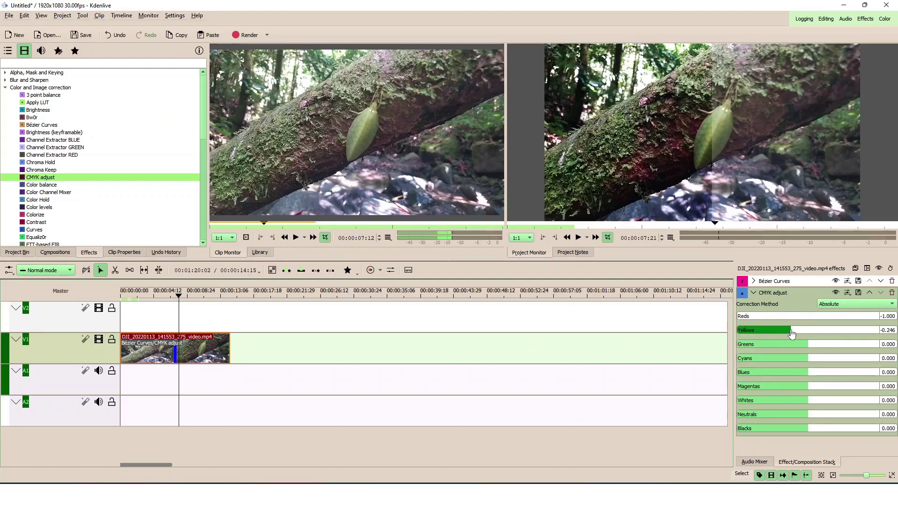
left_click_drag(789, 347, 882, 346)
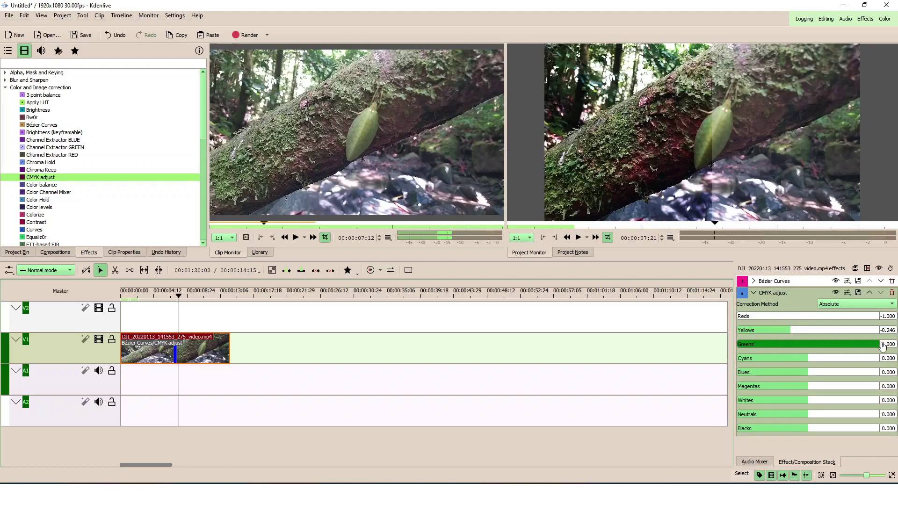
left_click(822, 363)
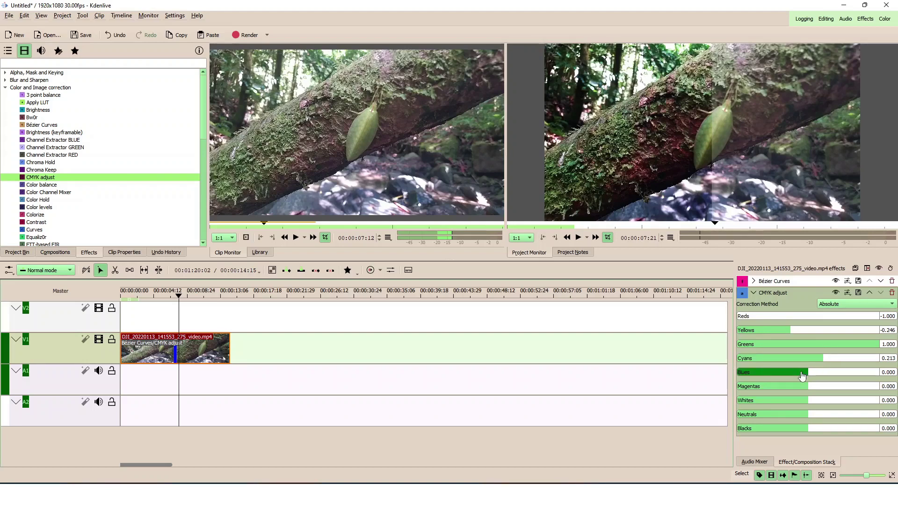
left_click_drag(801, 374, 790, 376)
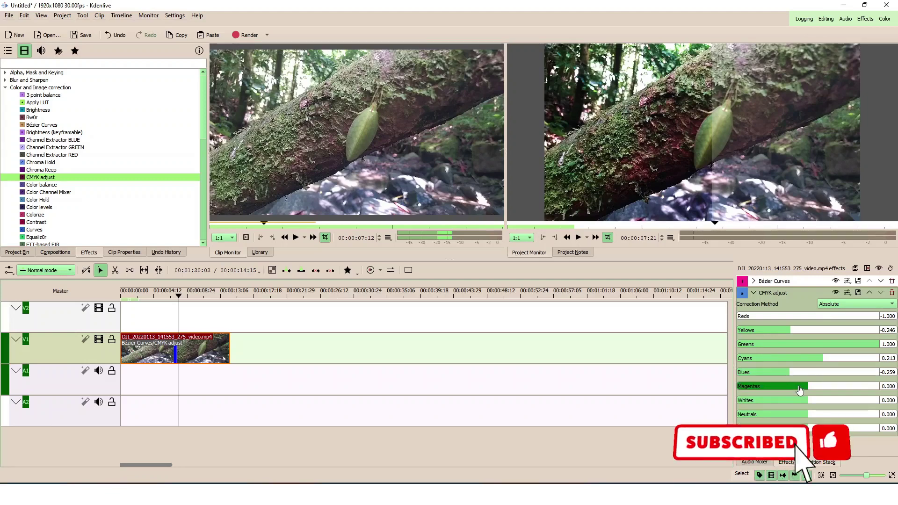
left_click(821, 389)
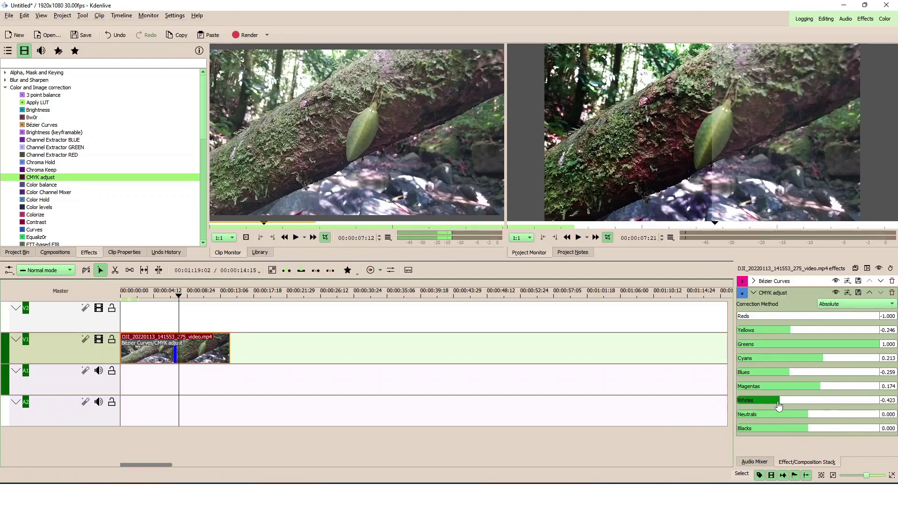
Set Whites 0.062, Neutrals 0.338 and Blacks 0.233, then preview the grade in the monitor
left_click_drag(778, 404, 808, 406)
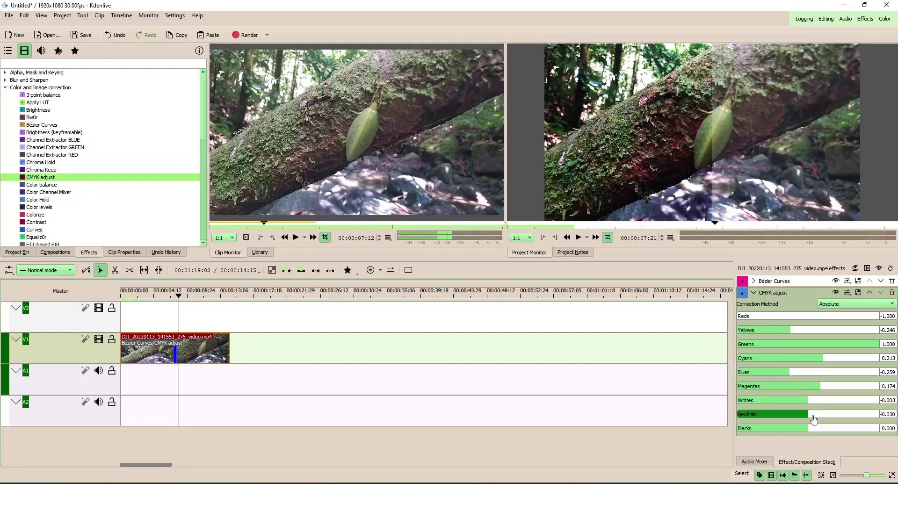
left_click_drag(801, 417, 832, 420)
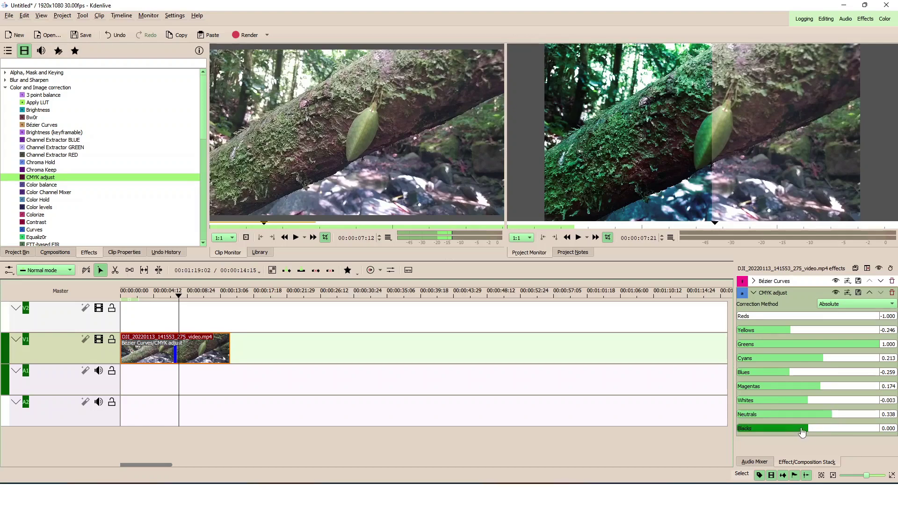
left_click_drag(806, 431, 824, 431)
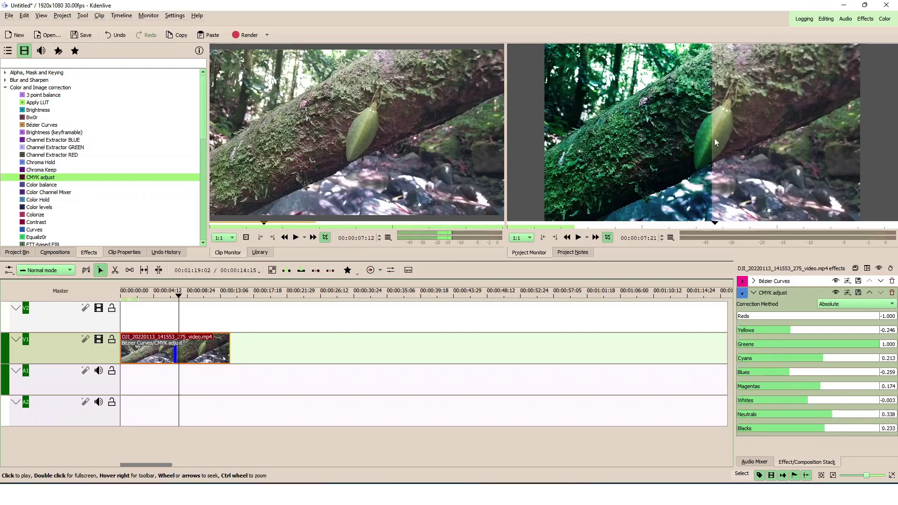
left_click(729, 130)
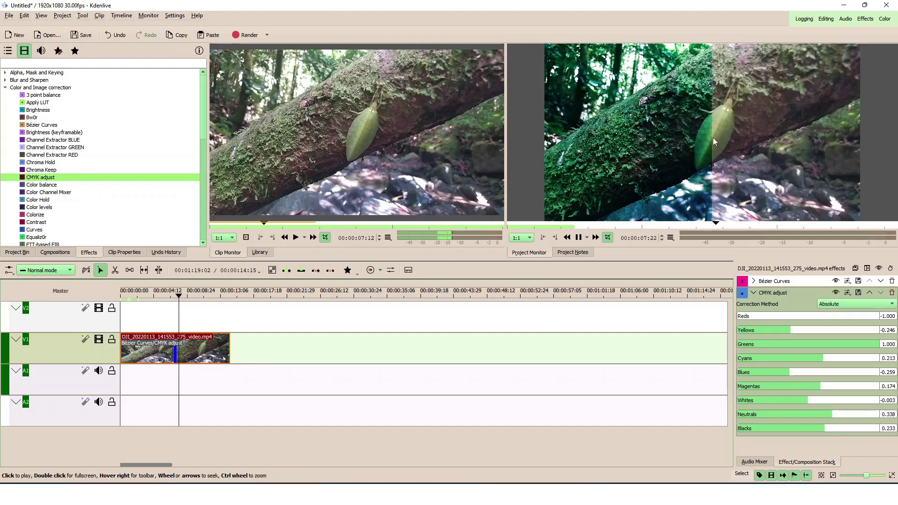
left_click(698, 139)
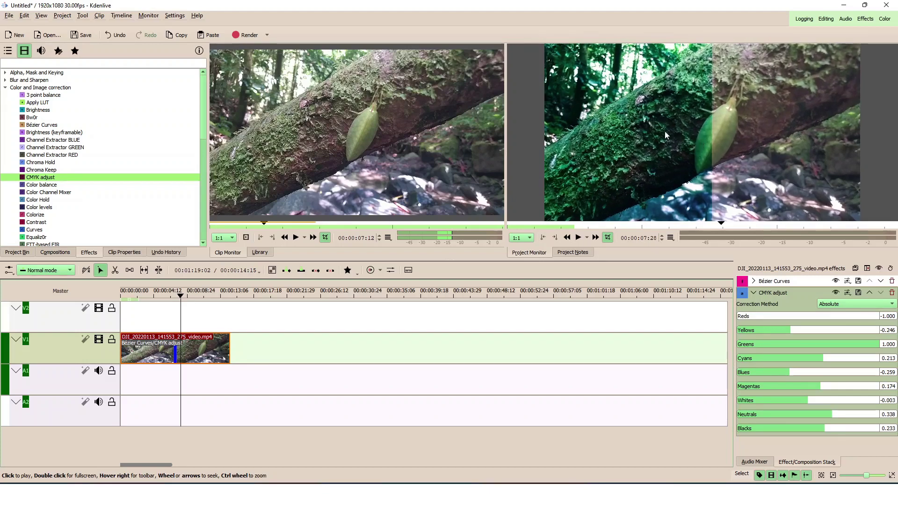
Collapse CMYK adjust and save the Bézier Curves + CMYK adjust stack as 'GDip'
left_click(753, 293)
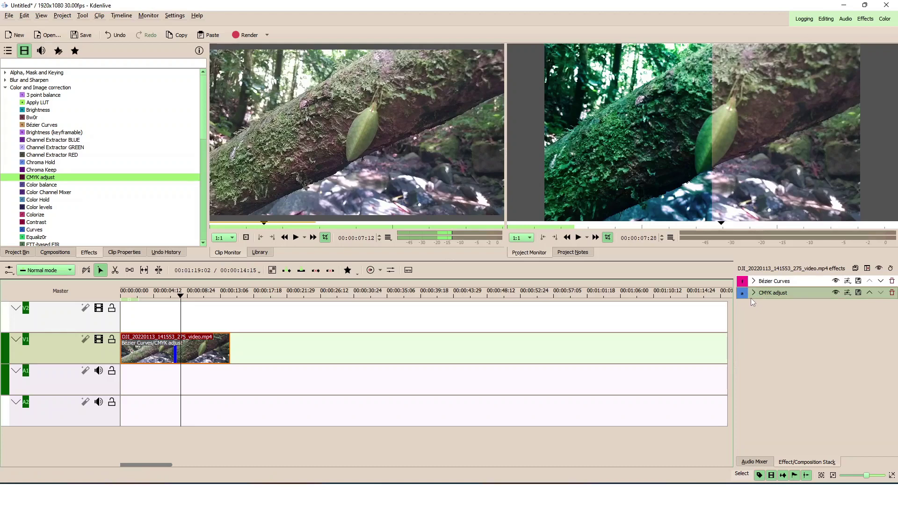
left_click(854, 269)
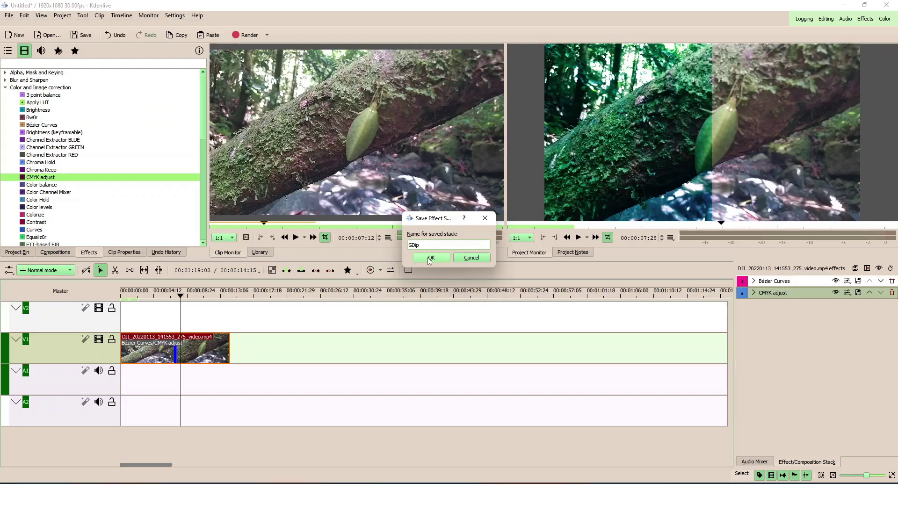
left_click(429, 258)
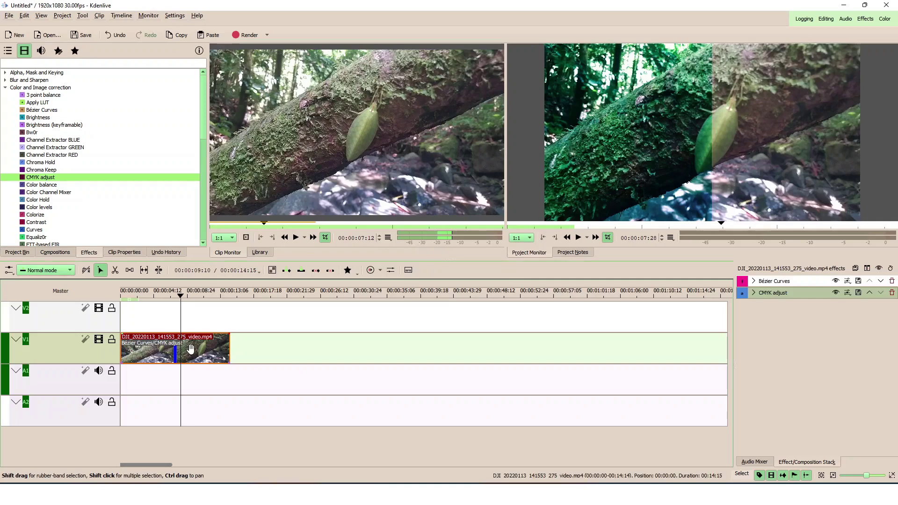
left_click_drag(210, 307, 233, 311)
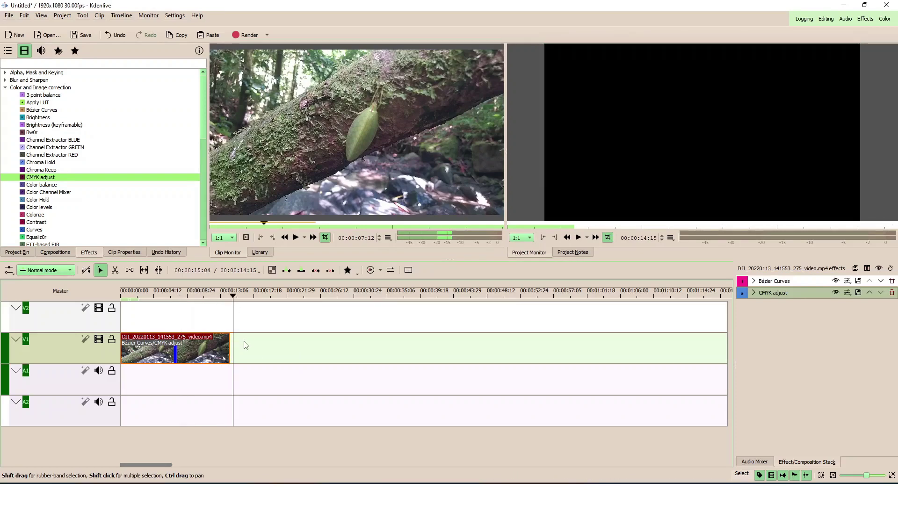
Place DJI_20220113_142425_287_video.mp4 after the first clip on V1 and delete its audio
left_click(23, 253)
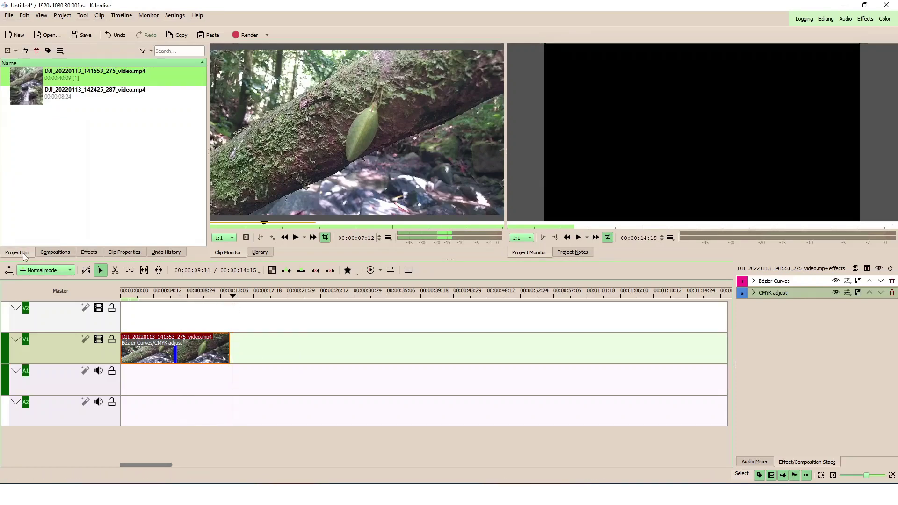
left_click_drag(26, 93, 232, 348)
right_click(263, 375)
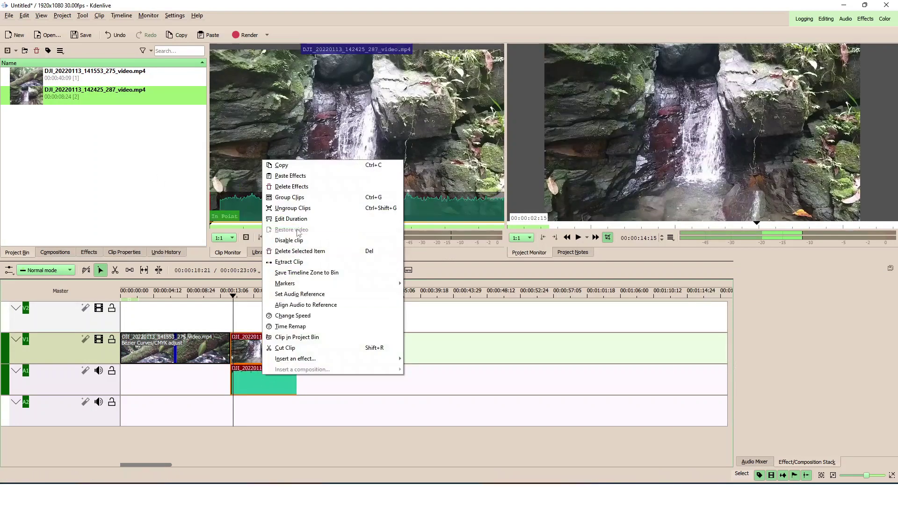
left_click(292, 208)
left_click(269, 384)
key("Delete")
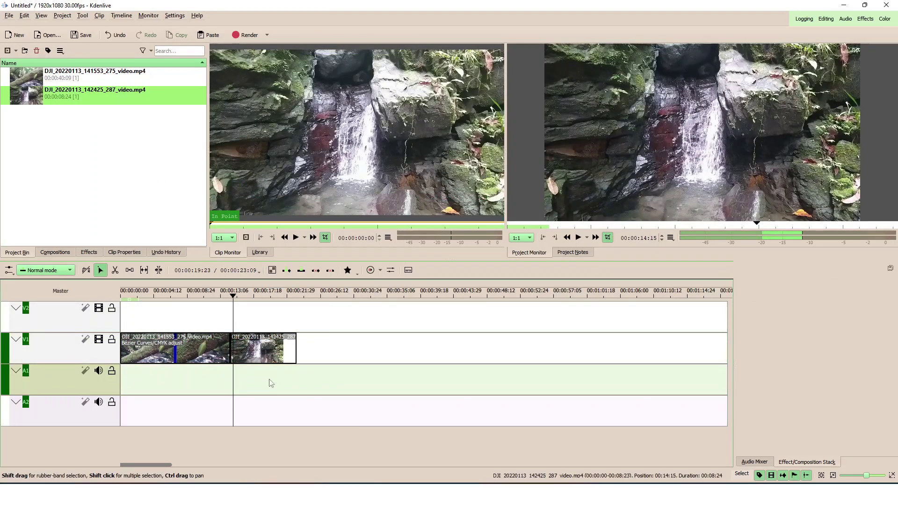
Select the waterfall video clip and move the playhead onto it
left_click(256, 338)
left_click_drag(251, 300, 264, 320)
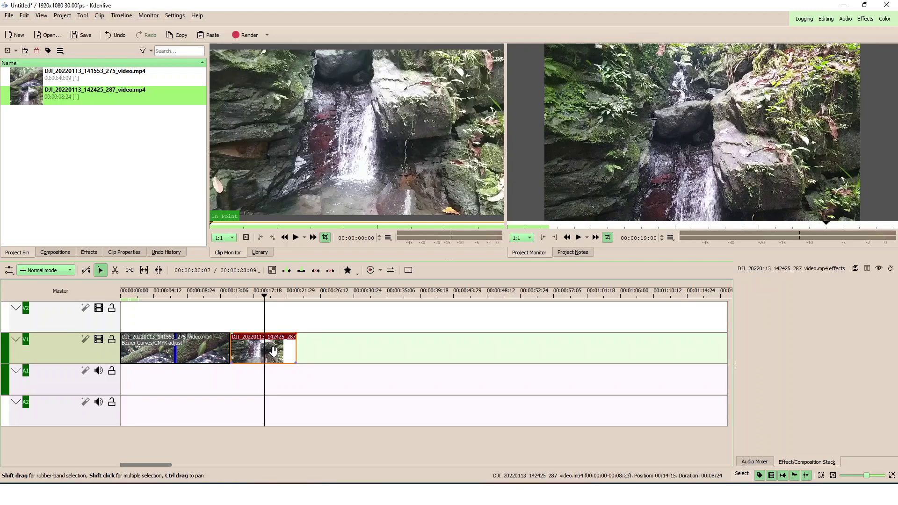
left_click(89, 252)
Drag the GDip custom preset onto the waterfall clip and compare its grade with the first clip
left_click(33, 87)
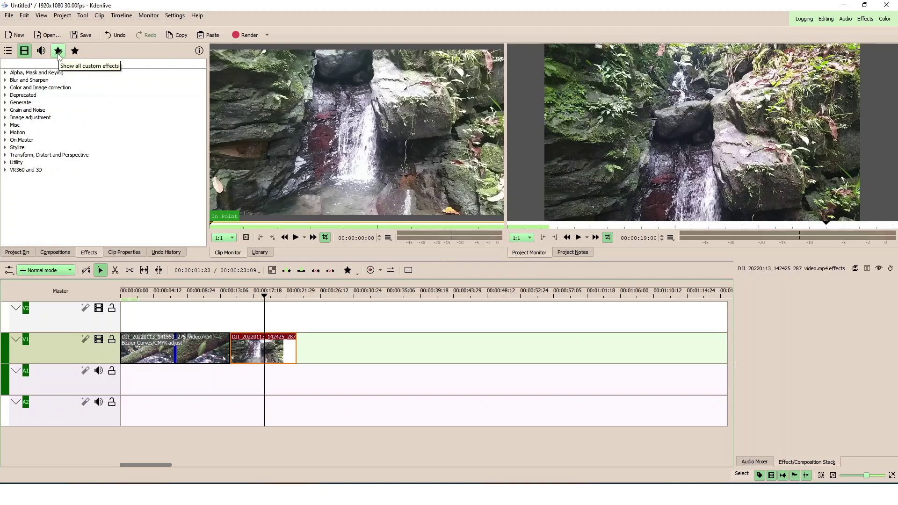
left_click(58, 53)
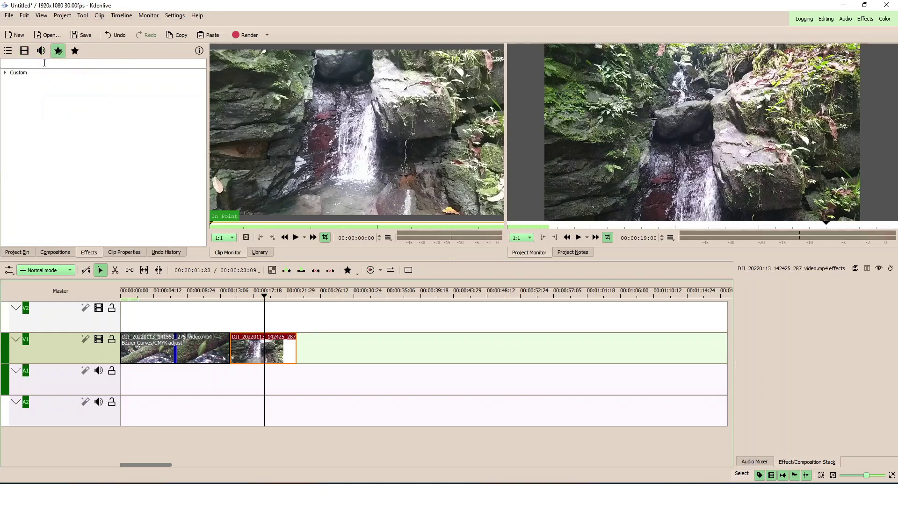
left_click(26, 75)
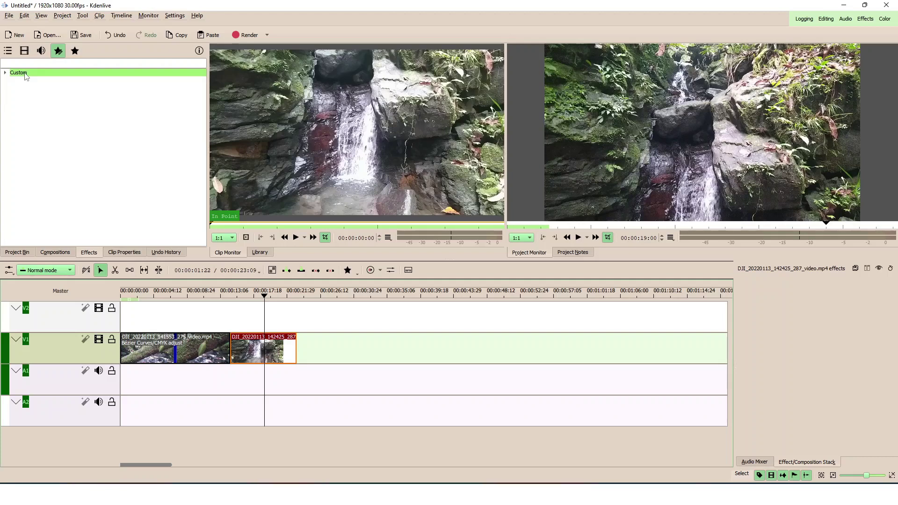
double_click(26, 73)
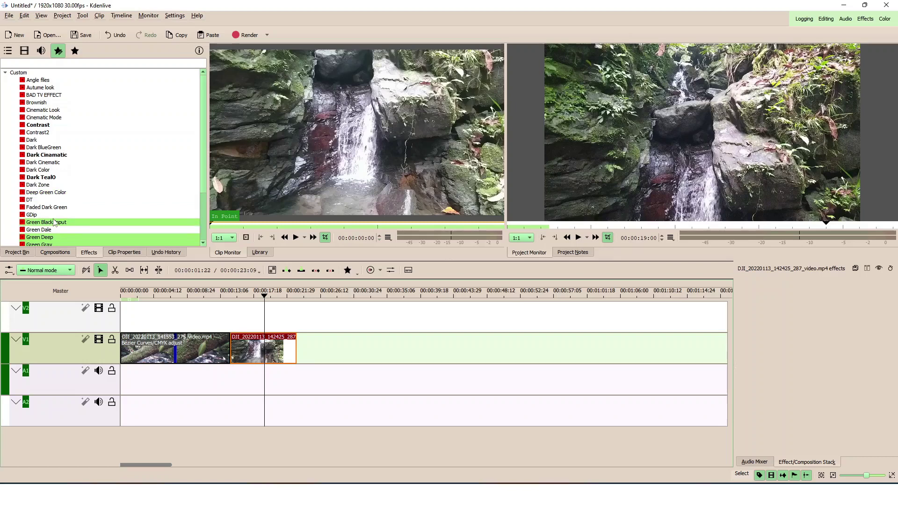
scroll(54, 222, "down", 1)
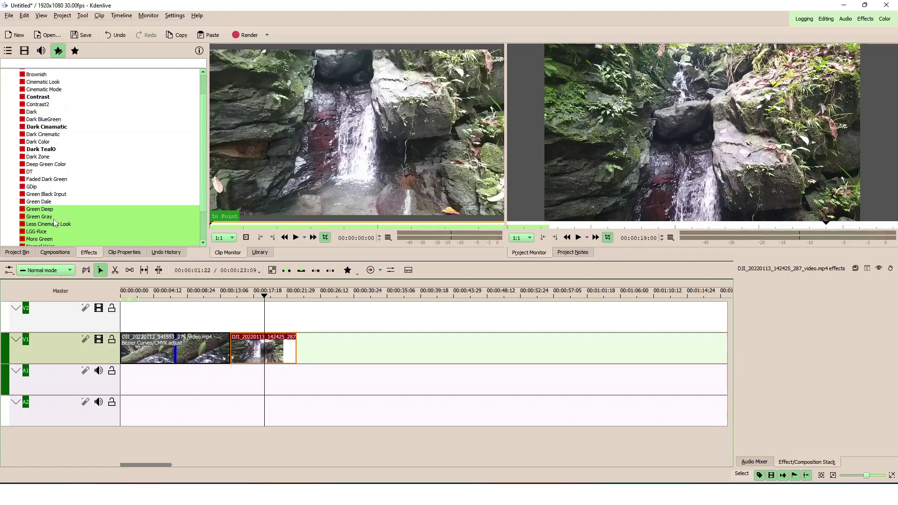
left_click_drag(29, 190, 269, 358)
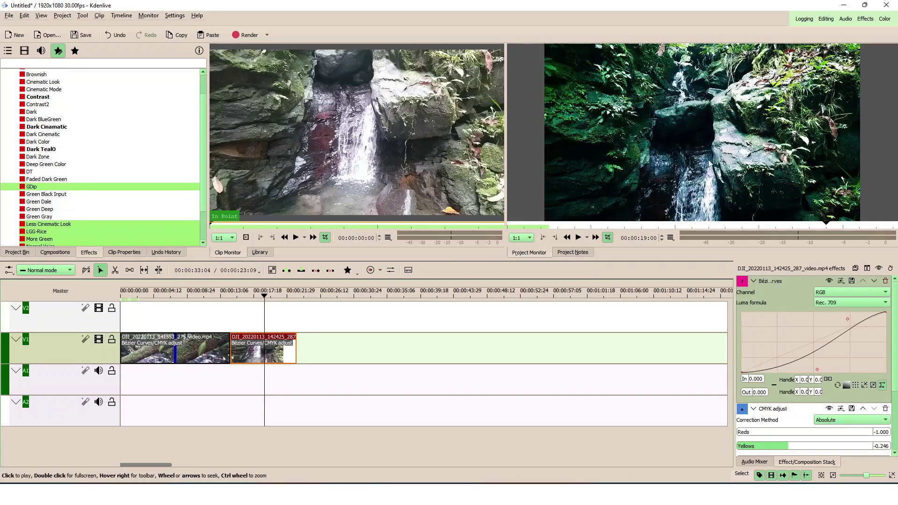
left_click_drag(264, 300, 204, 316)
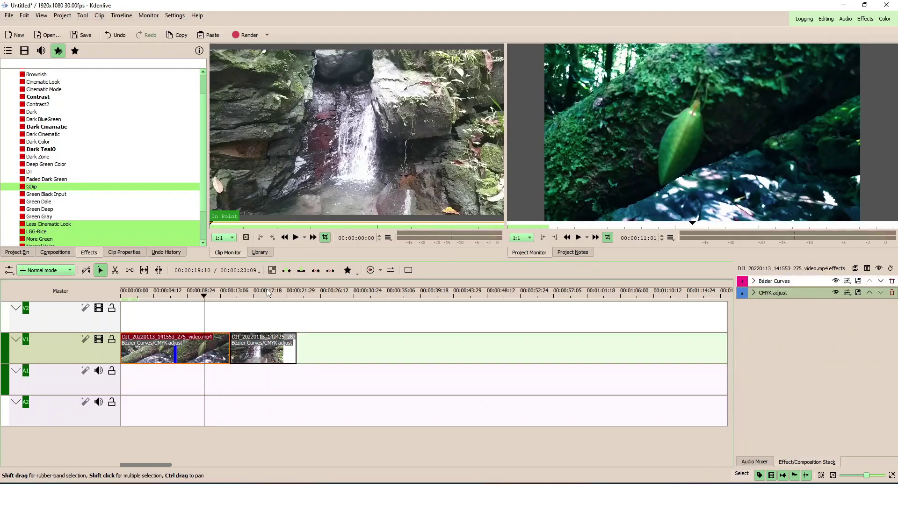
left_click(268, 351)
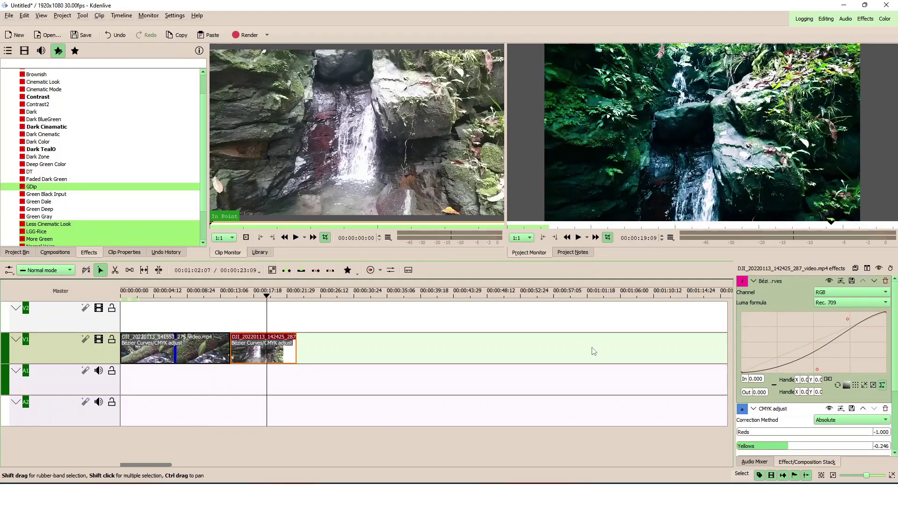